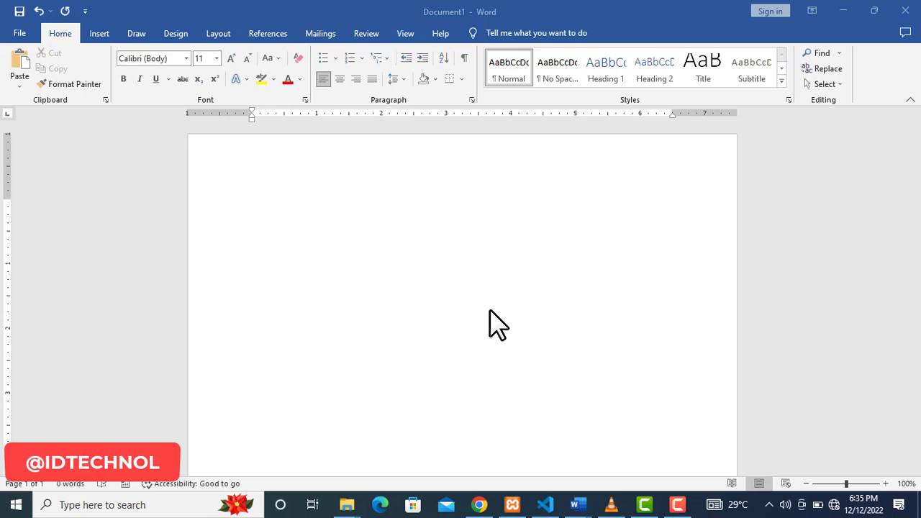
Tick Developer under Main Tabs in Customize the Ribbon to add the Developer tab.
click(100, 36)
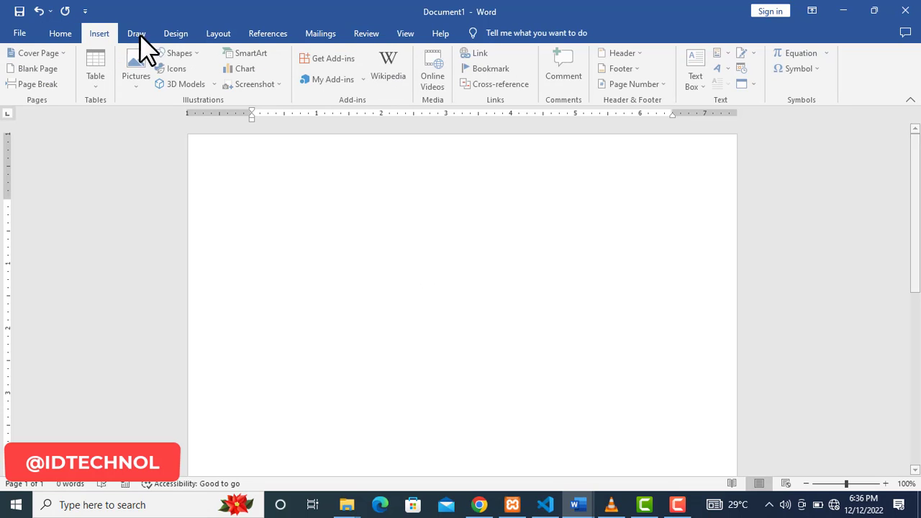
click(321, 36)
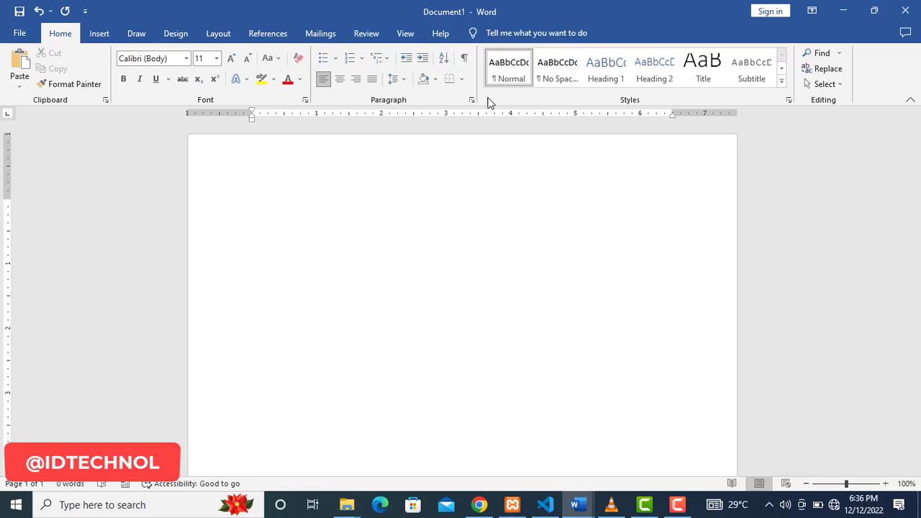
right_click(488, 101)
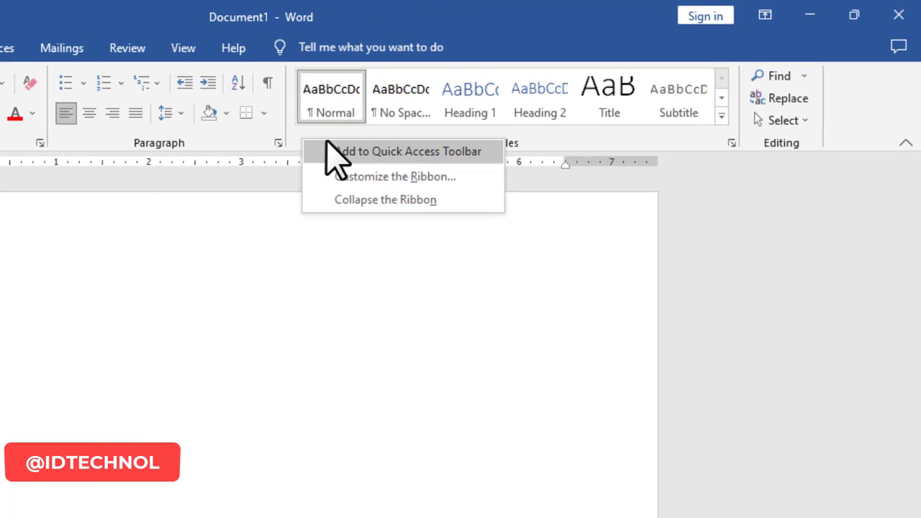
click(424, 180)
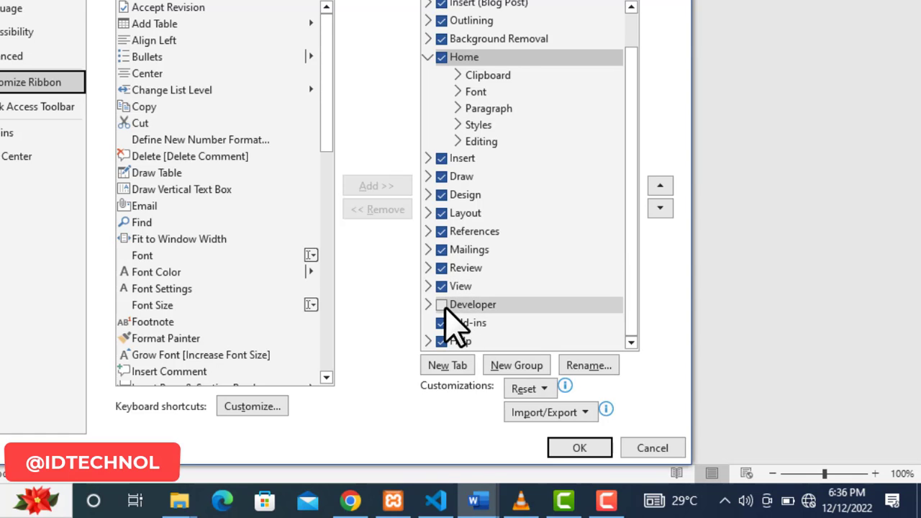
scroll(455, 98, up, 1)
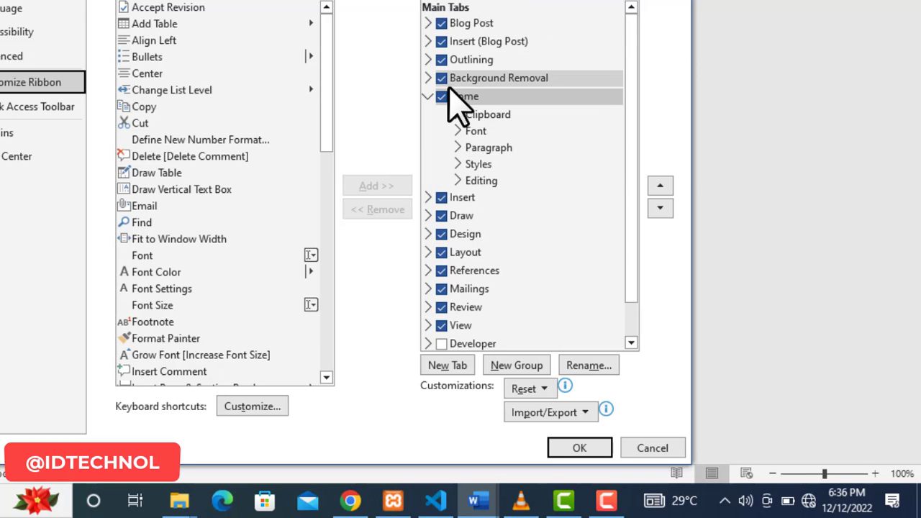
scroll(478, 205, down, 1)
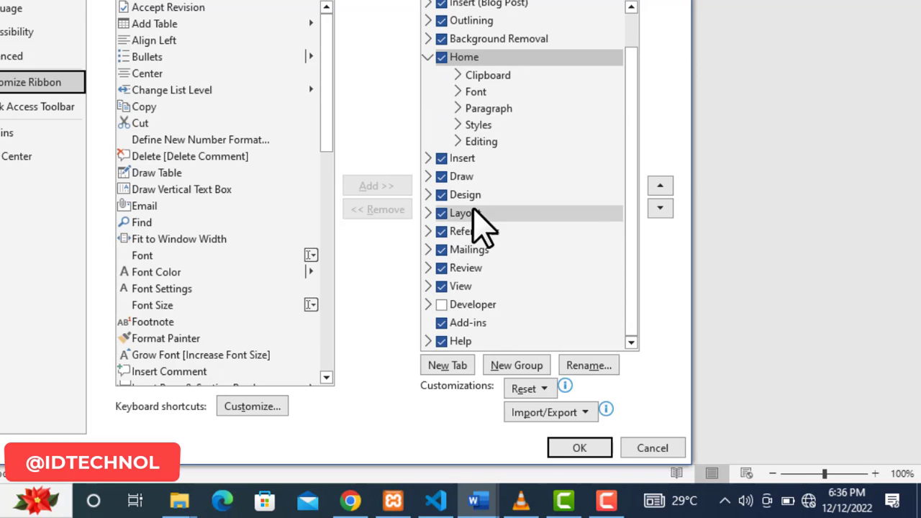
click(443, 305)
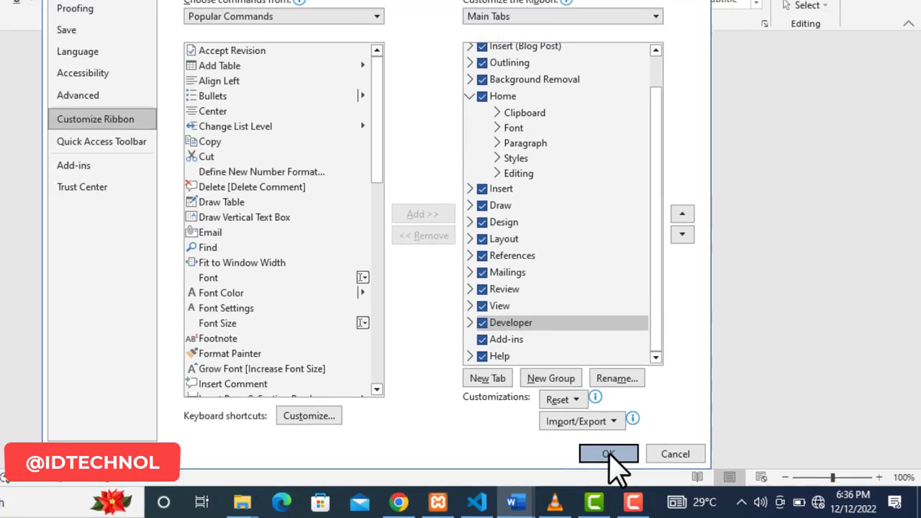
click(582, 449)
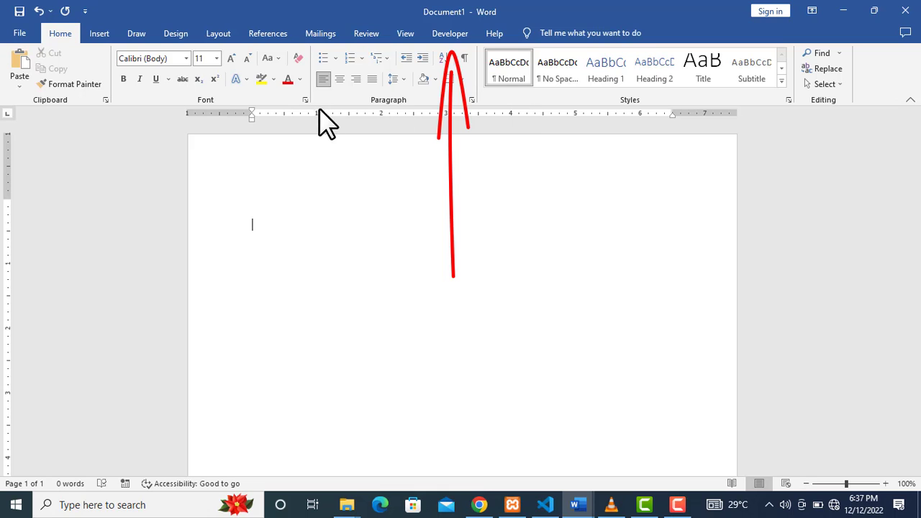
Confirm Developer is ticked in File > Options > Customize Ribbon, then switch to the Developer tab.
click(23, 33)
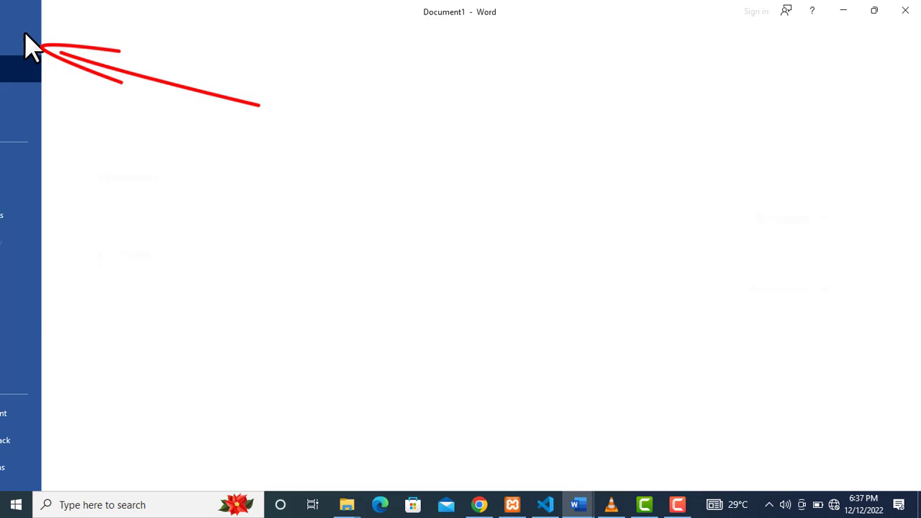
click(52, 464)
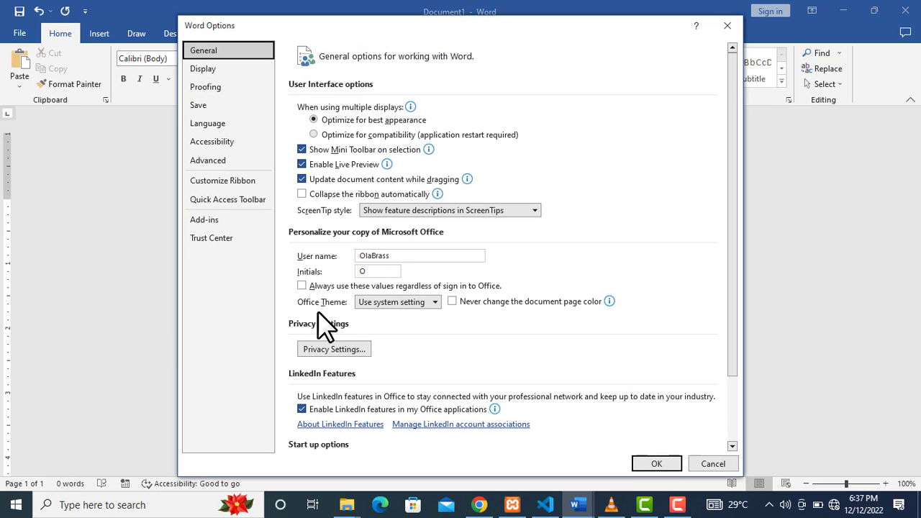
click(229, 184)
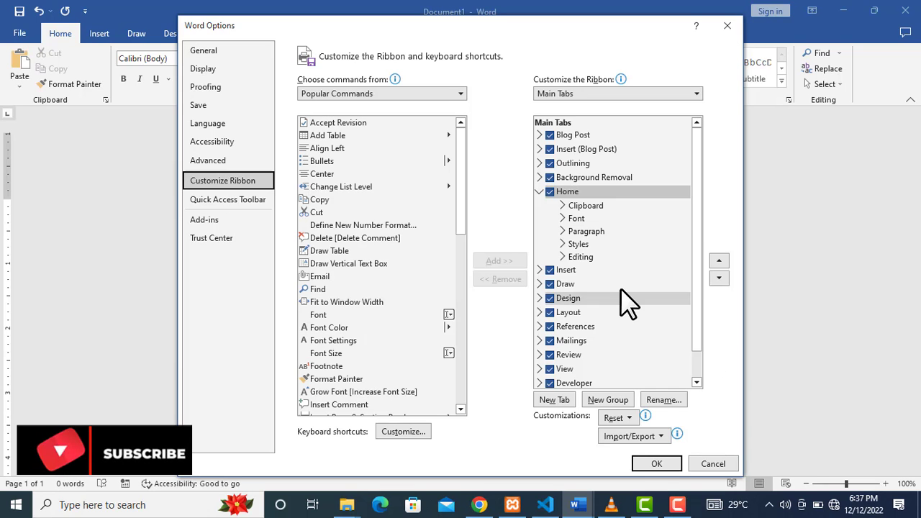
scroll(623, 356, down, 1)
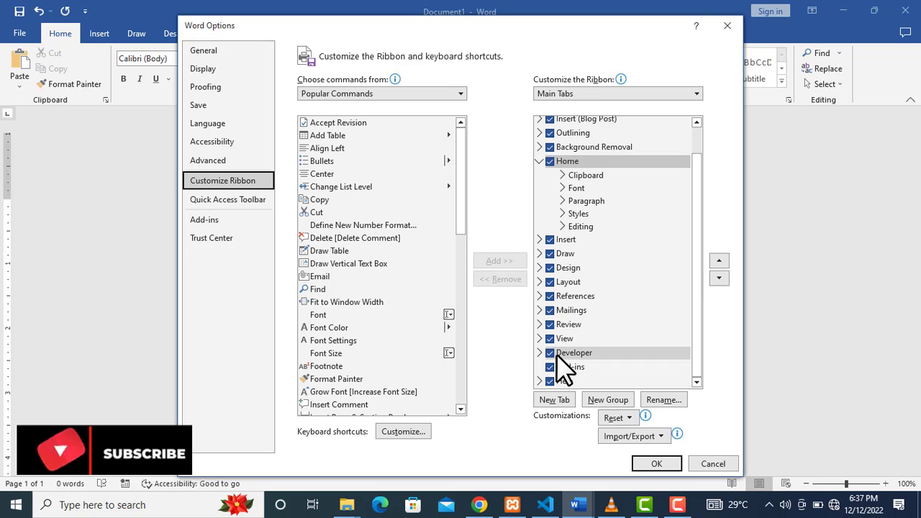
click(693, 465)
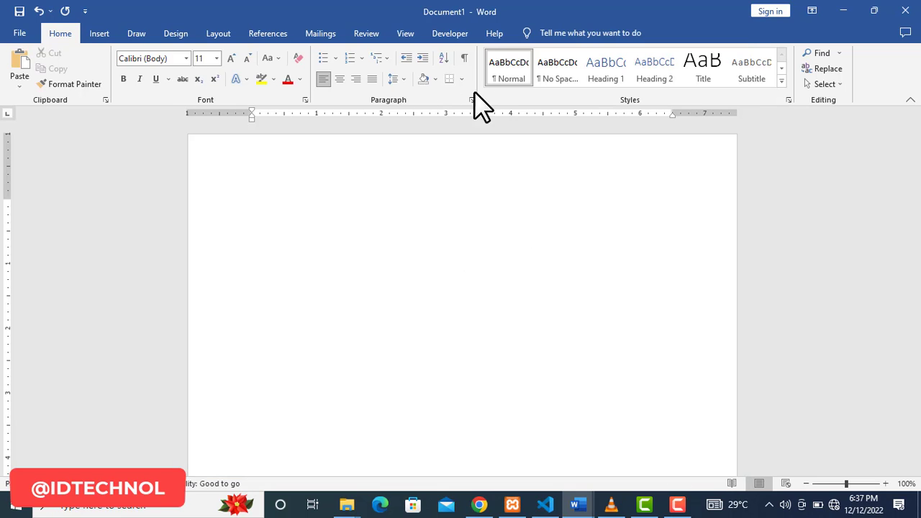
click(444, 34)
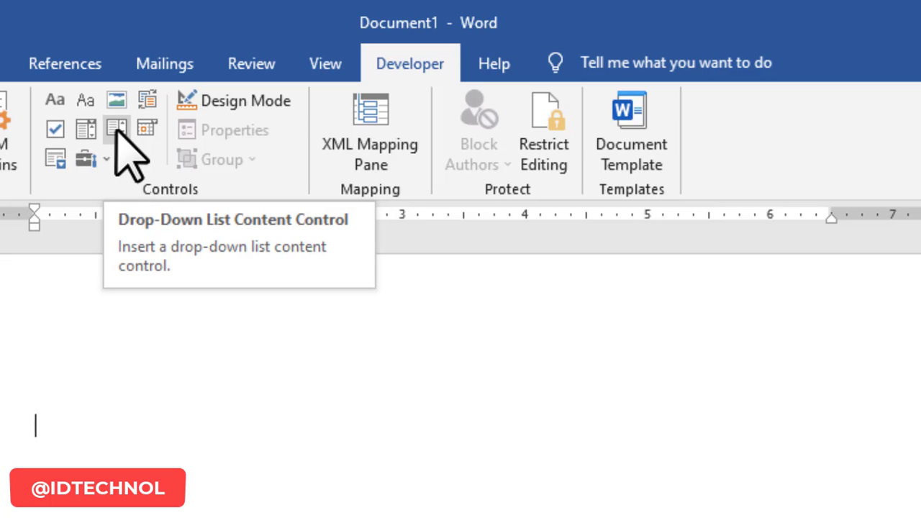
Add a Drop-Down List Content Control from the Developer Controls group.
click(118, 128)
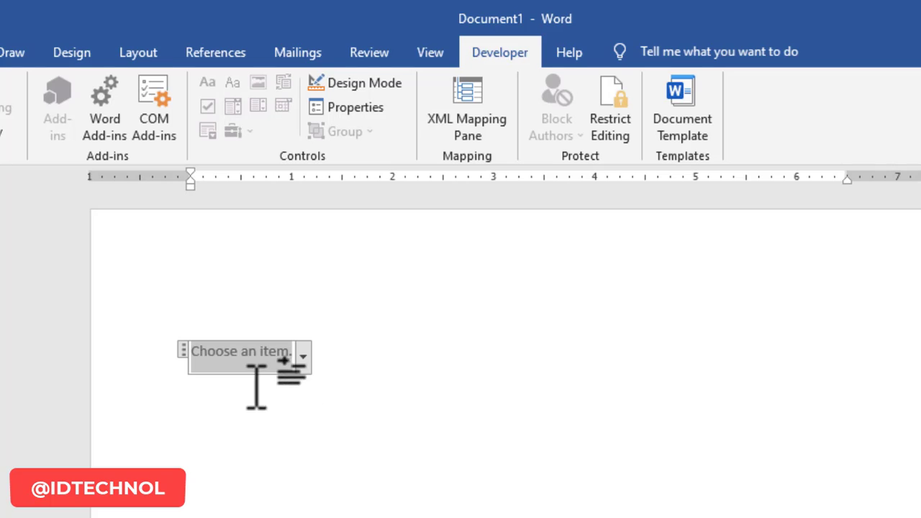
scroll(372, 368, down, 1)
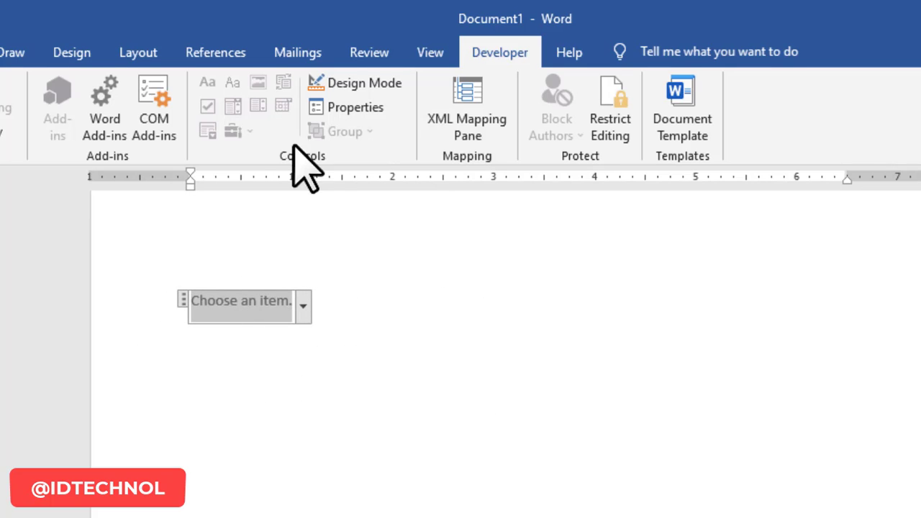
Open the drop-down control's Properties and enter 'Menu List' as its title.
click(370, 110)
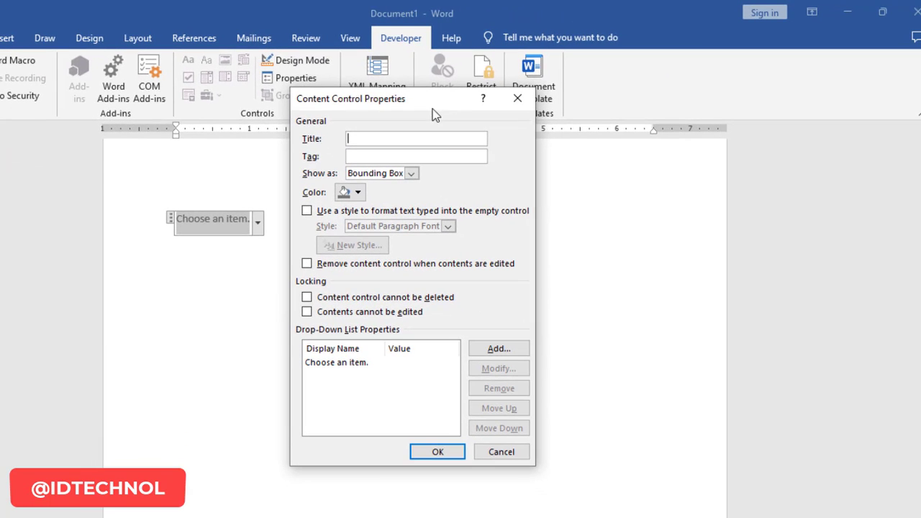
drag(439, 106, 444, 92)
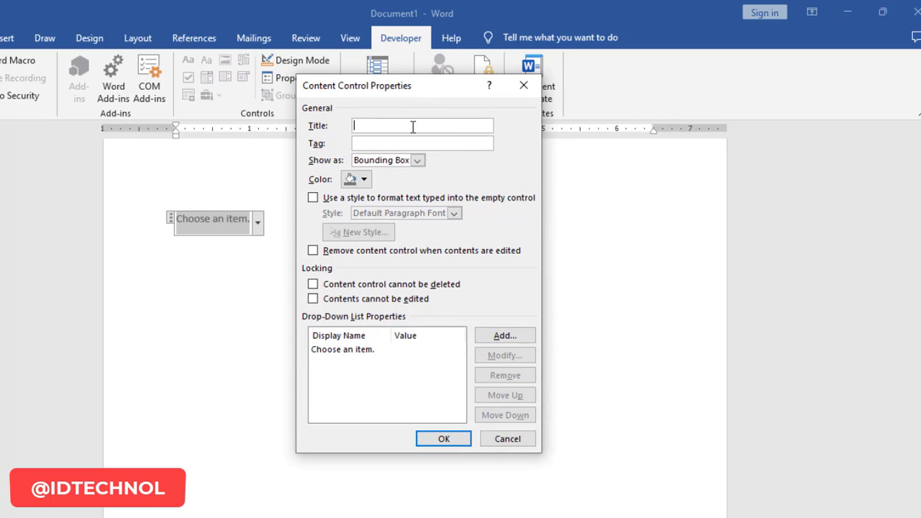
text(Menu )
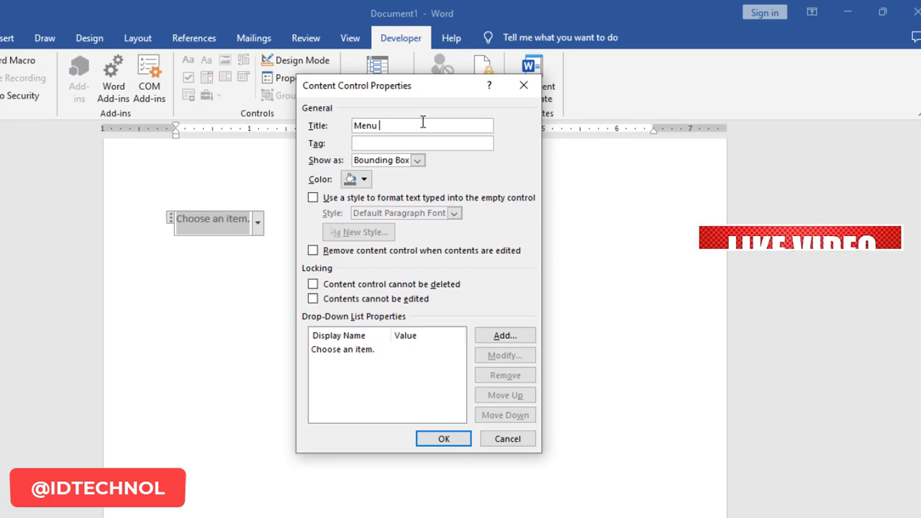
text(Lis)
text(st)
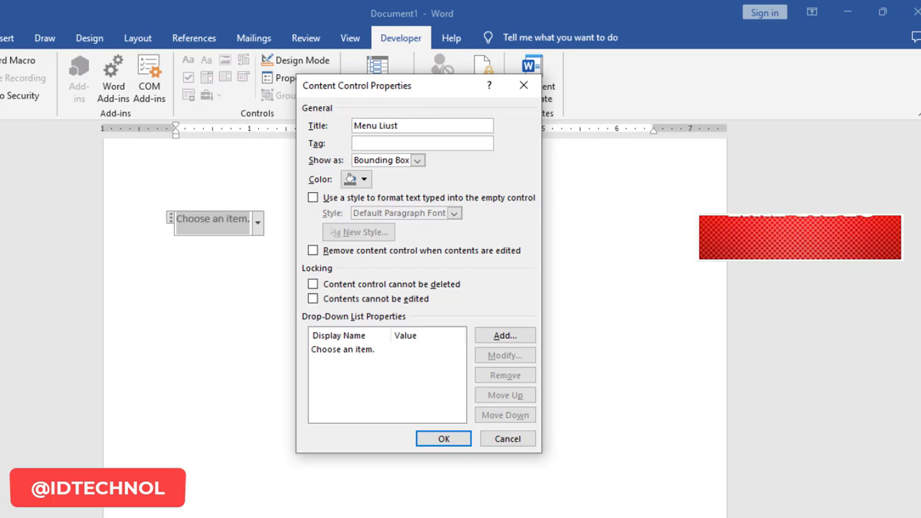
key(BackSpace)
key(BackSpace)
key(BackSpace)
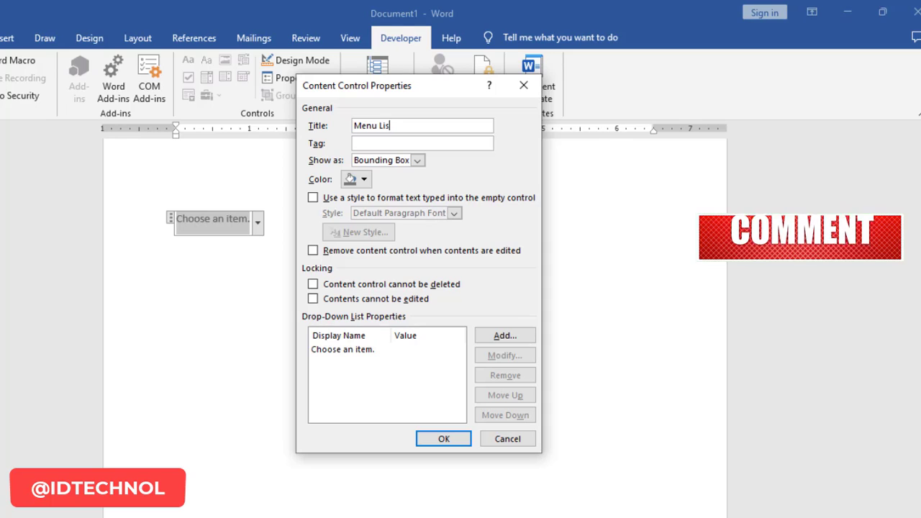
text(st)
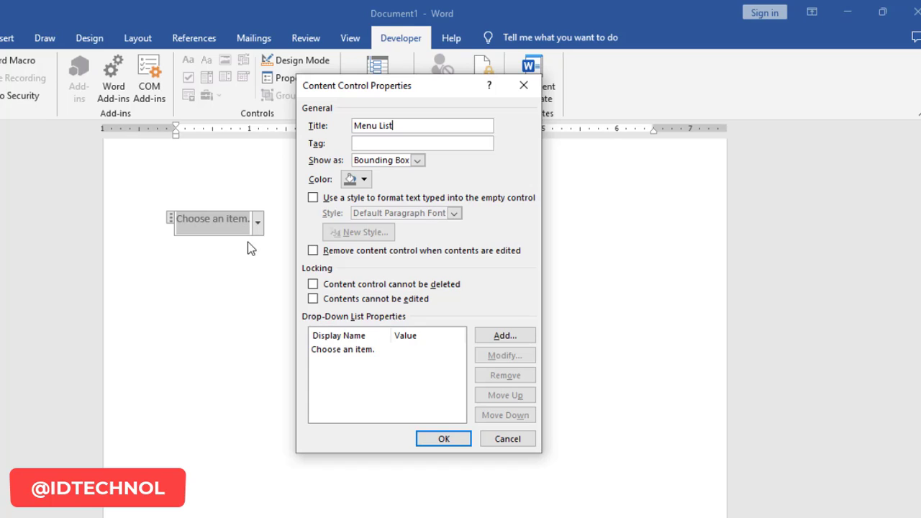
Add List One and List Two as drop-down choices.
click(512, 338)
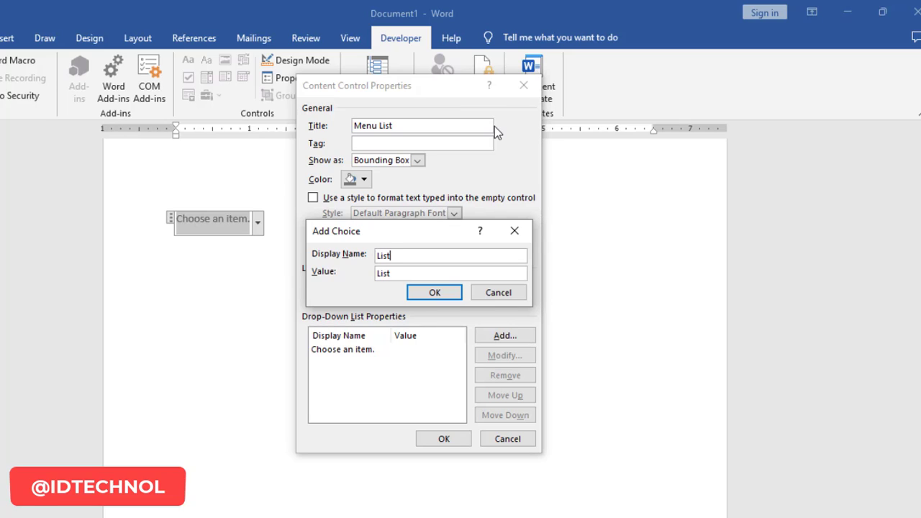
text(One)
click(450, 296)
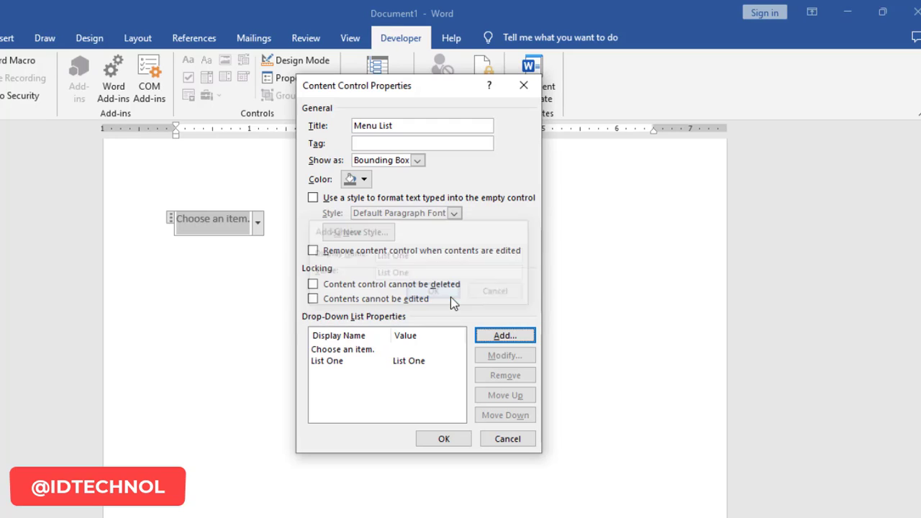
click(521, 336)
text(List)
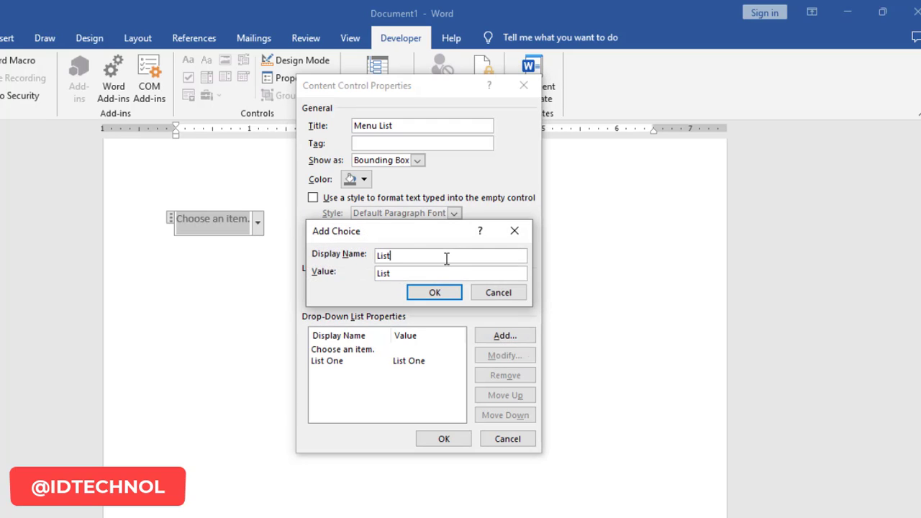
text( To)
text(o)
click(441, 289)
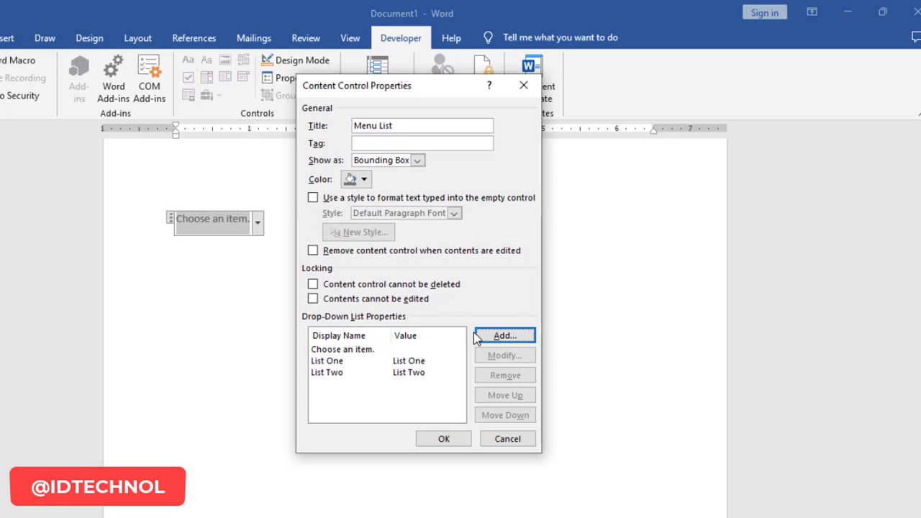
Add List Three, List Four and List Five, then apply the control properties.
click(504, 336)
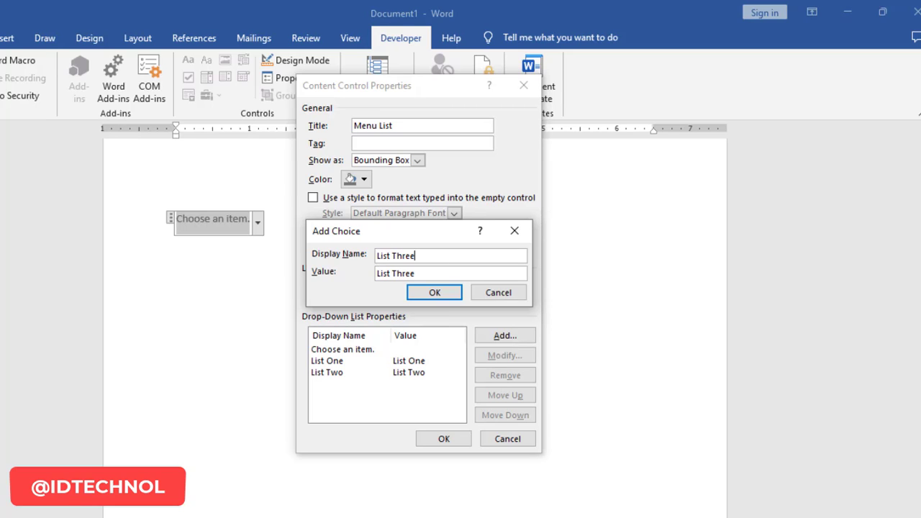
click(435, 293)
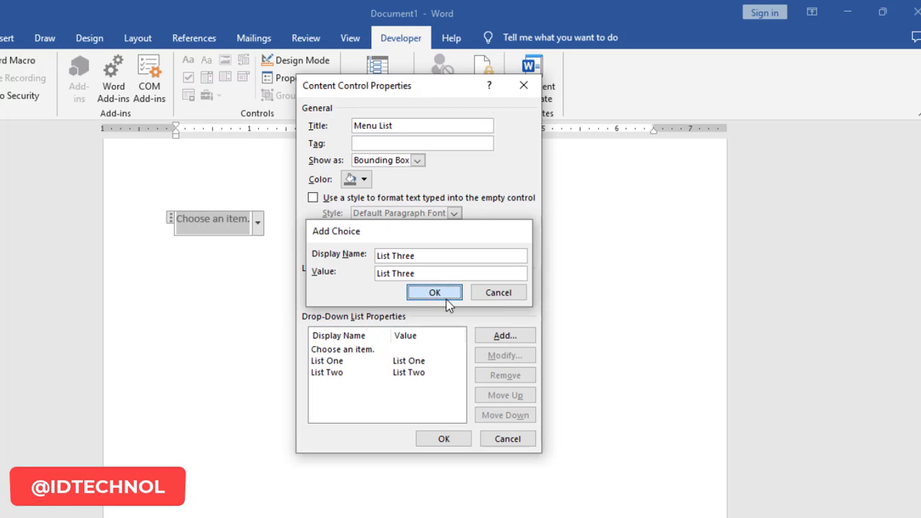
click(506, 336)
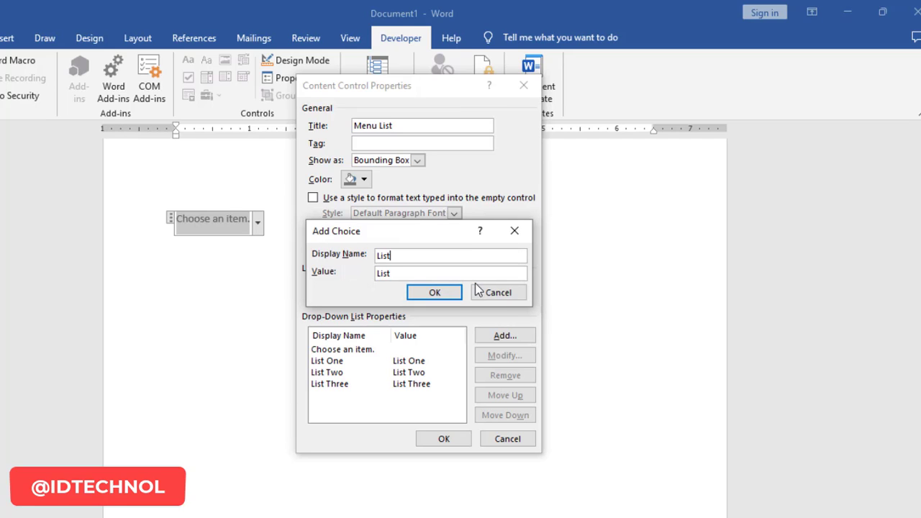
click(435, 292)
click(496, 337)
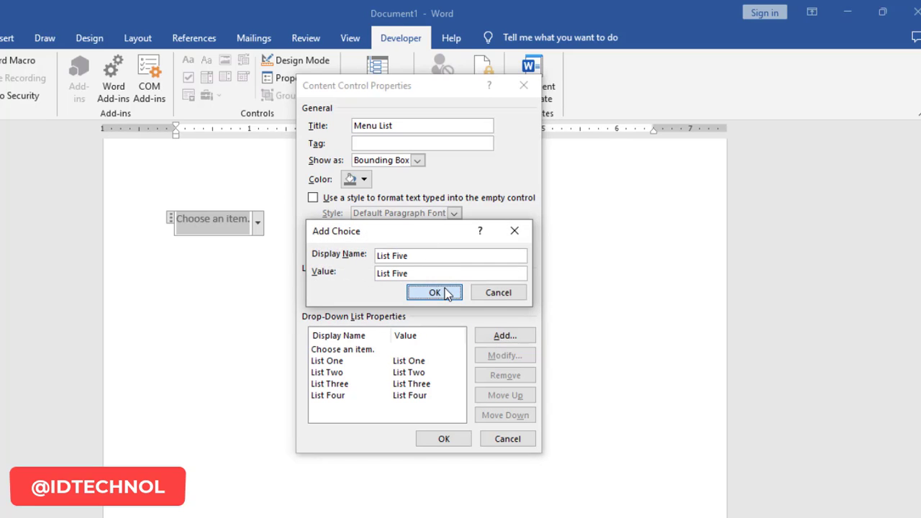
click(442, 294)
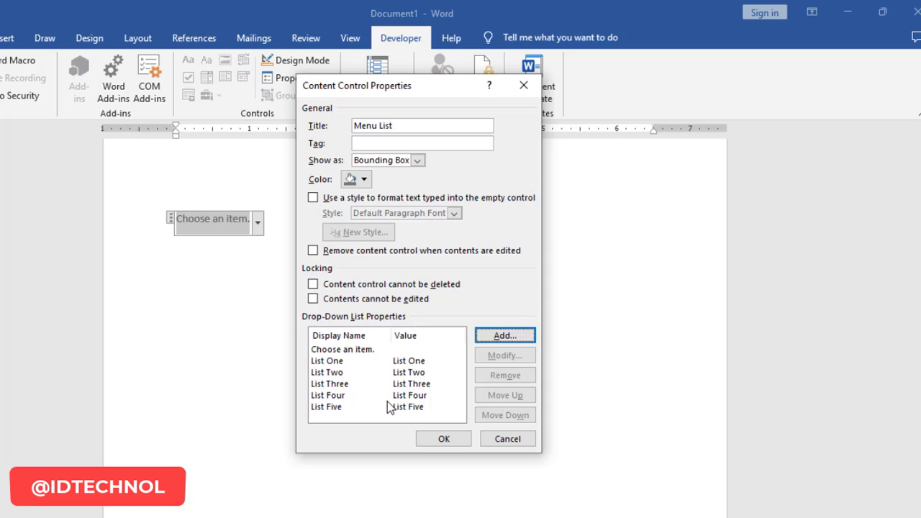
click(455, 442)
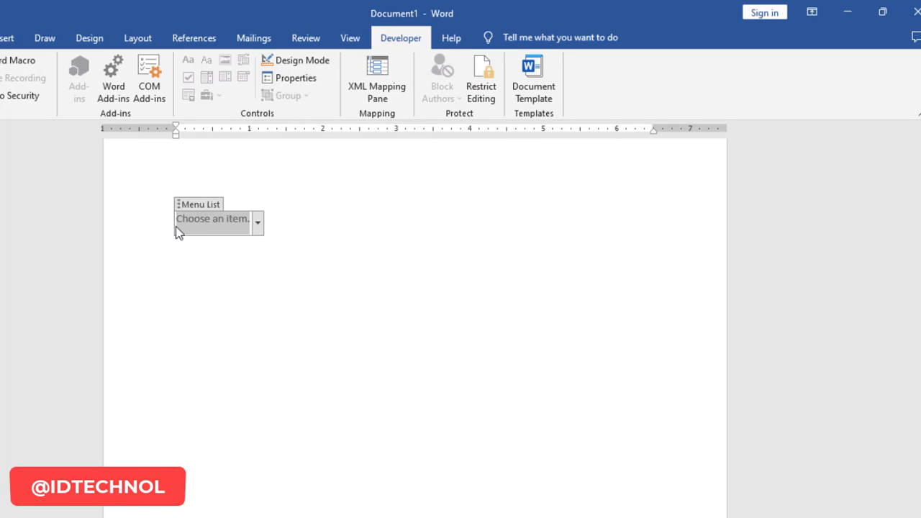
Check the Menu List choices, then reselect the control and reopen its Content Control Properties.
click(257, 223)
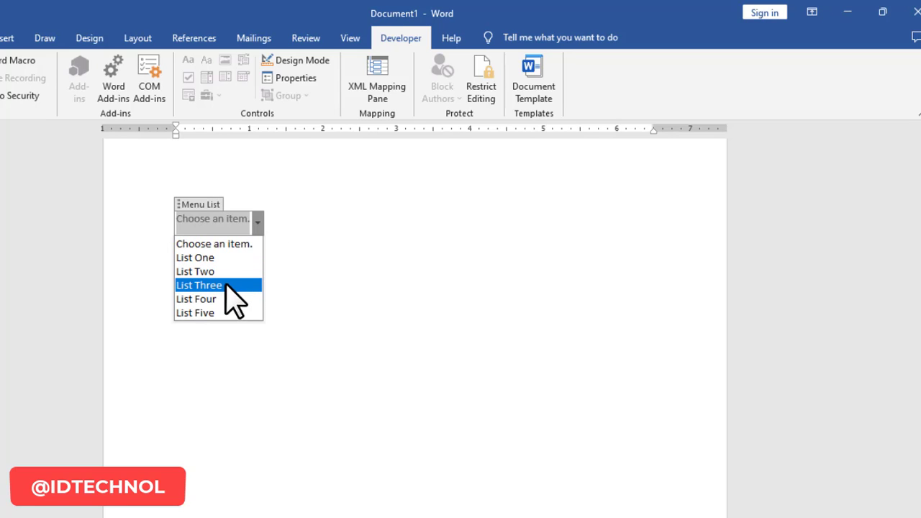
click(203, 210)
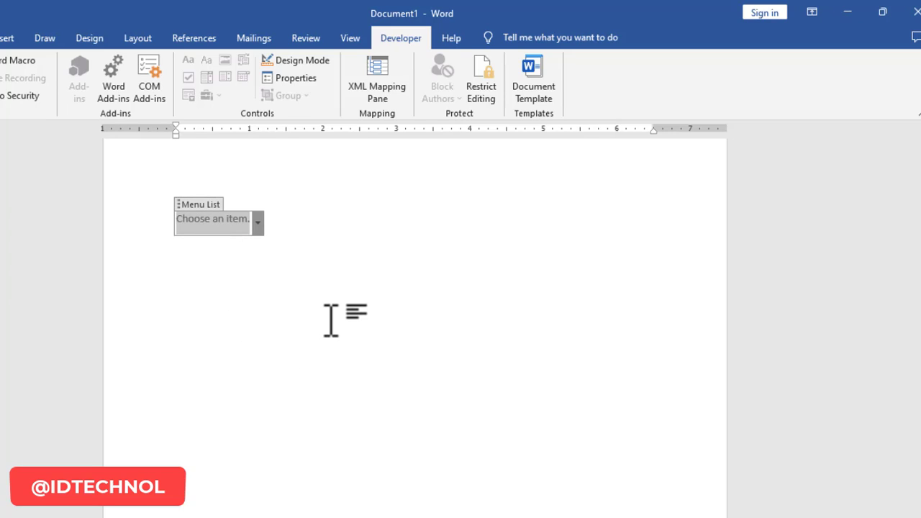
click(524, 397)
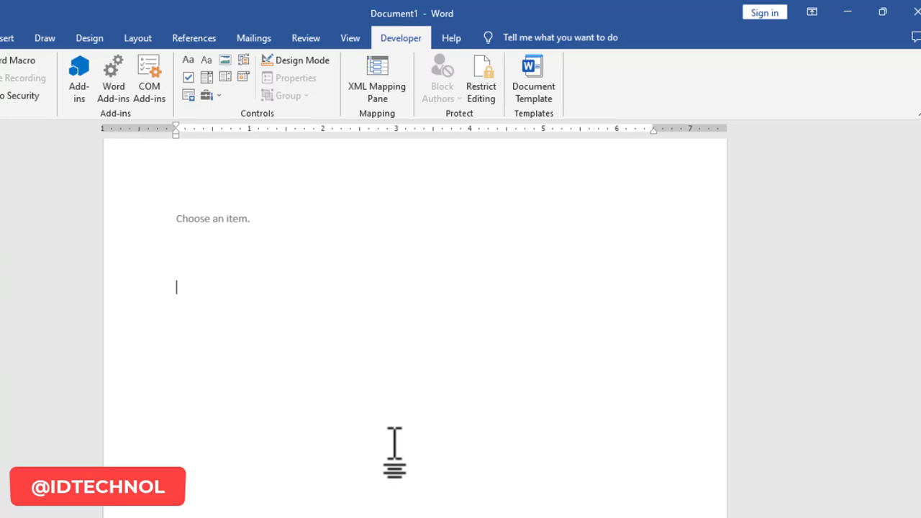
click(198, 219)
click(311, 78)
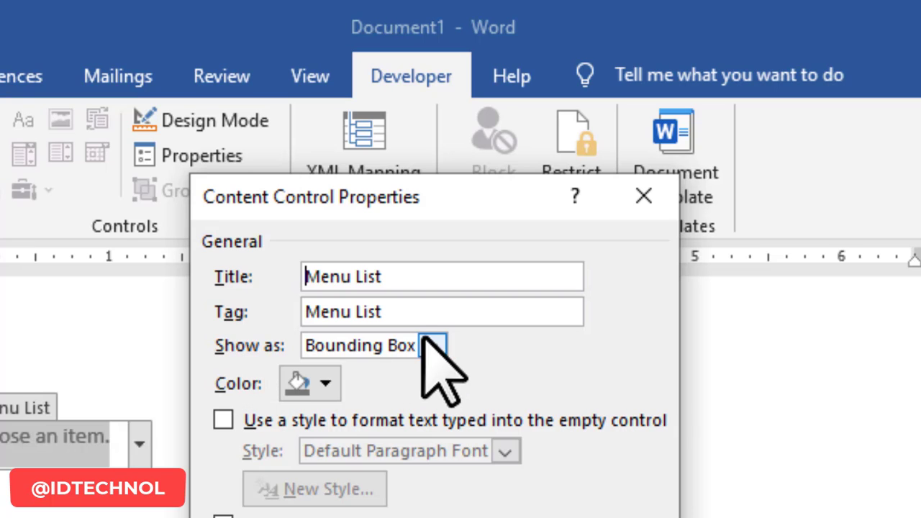
Set the control's Show as option to Start/End Tag and apply it.
click(430, 346)
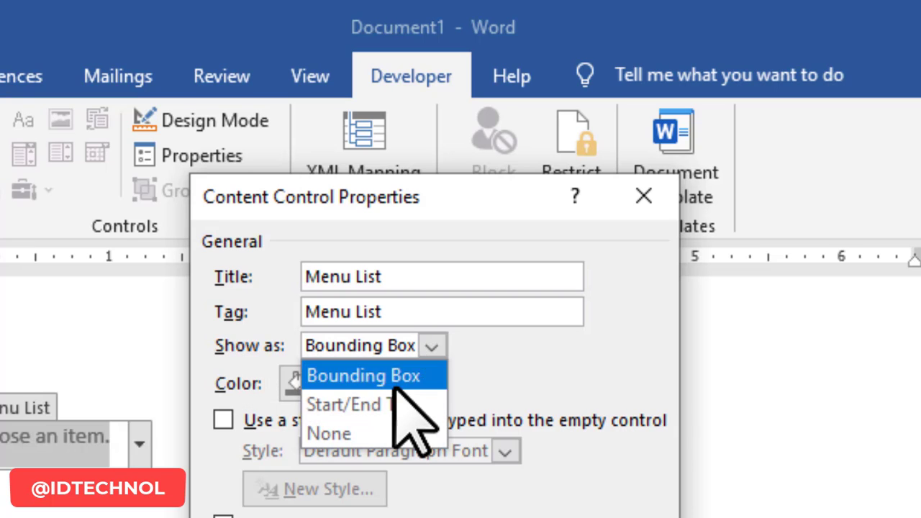
click(396, 399)
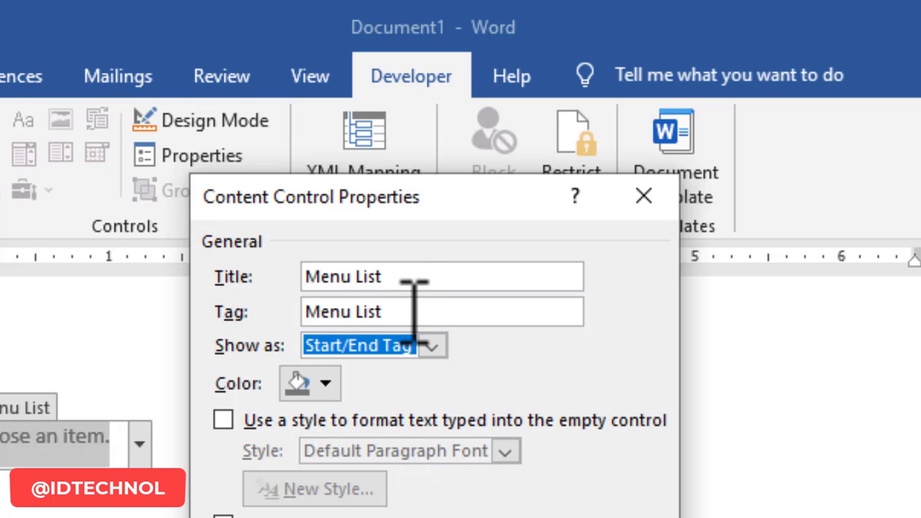
key(shift+Tab)
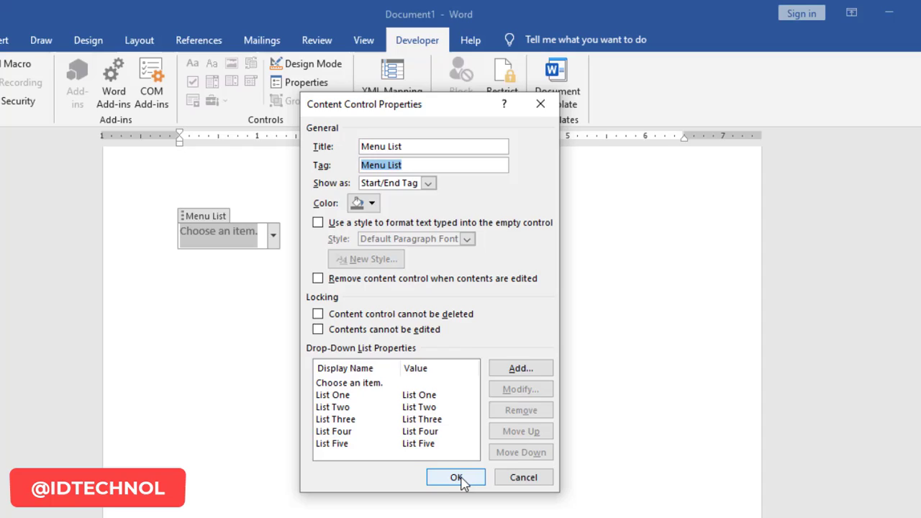
click(457, 479)
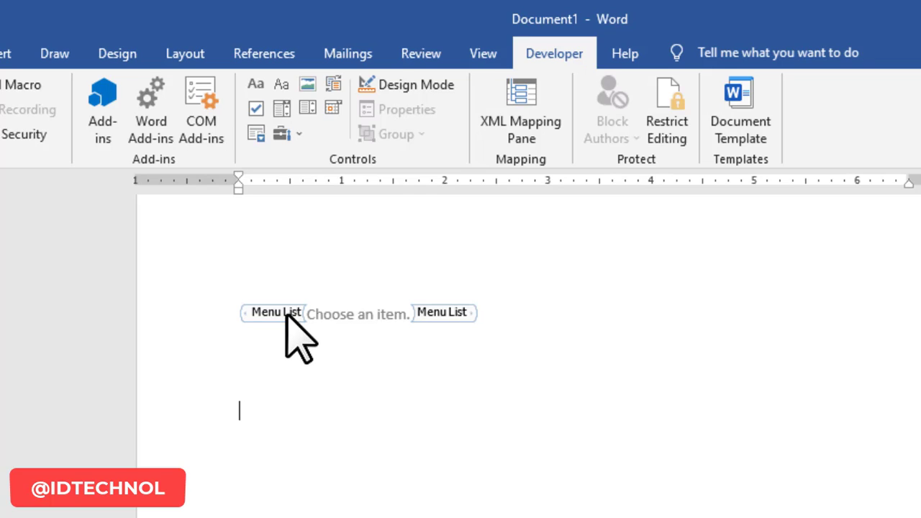
click(404, 318)
click(499, 321)
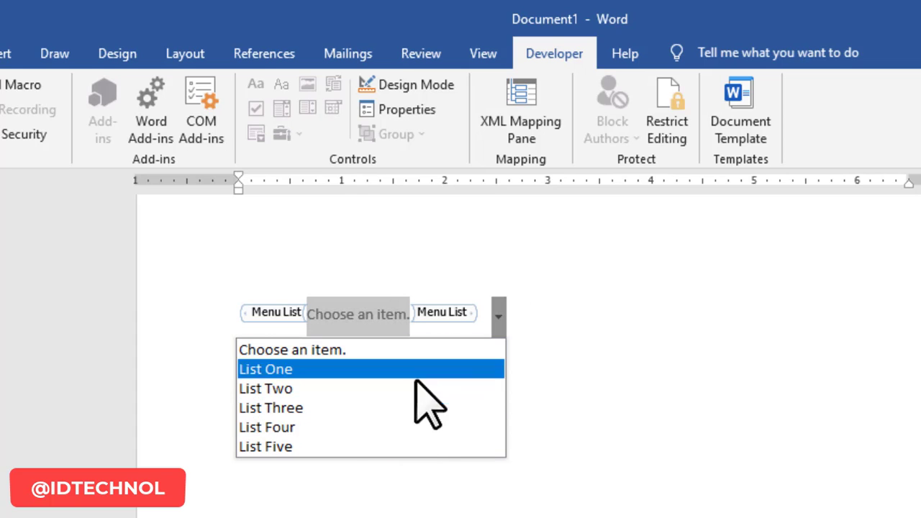
click(609, 426)
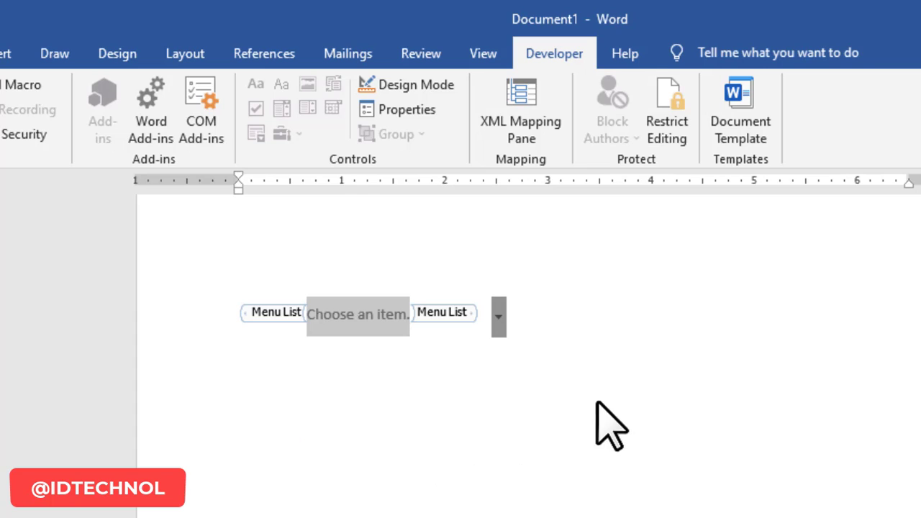